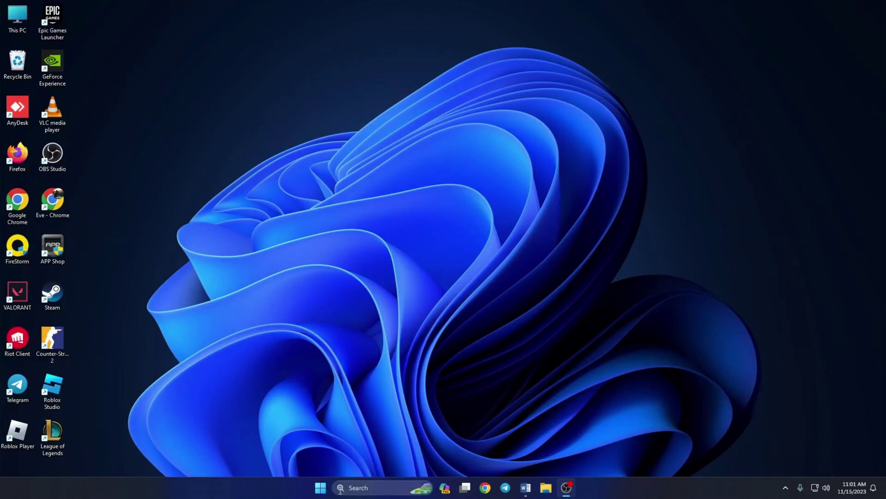
Open Command Prompt from a 'cmd' search and maximize it.
left_click(368, 493)
type("cmd")
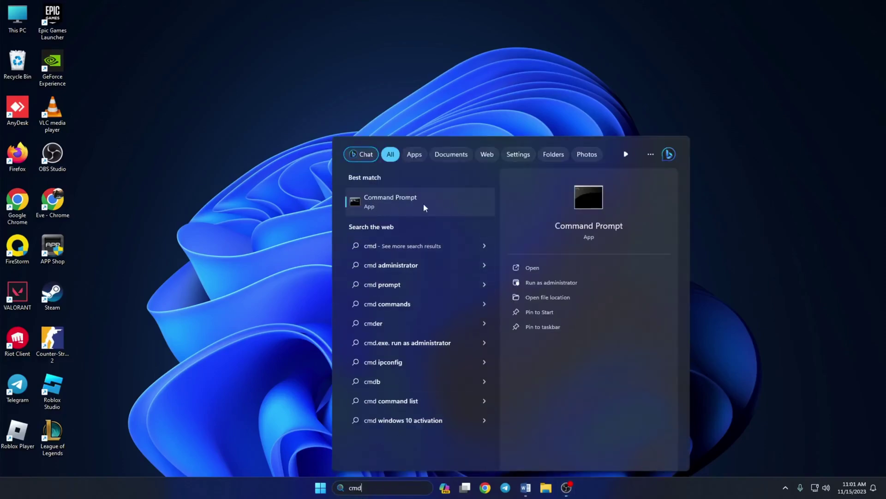
left_click(384, 208)
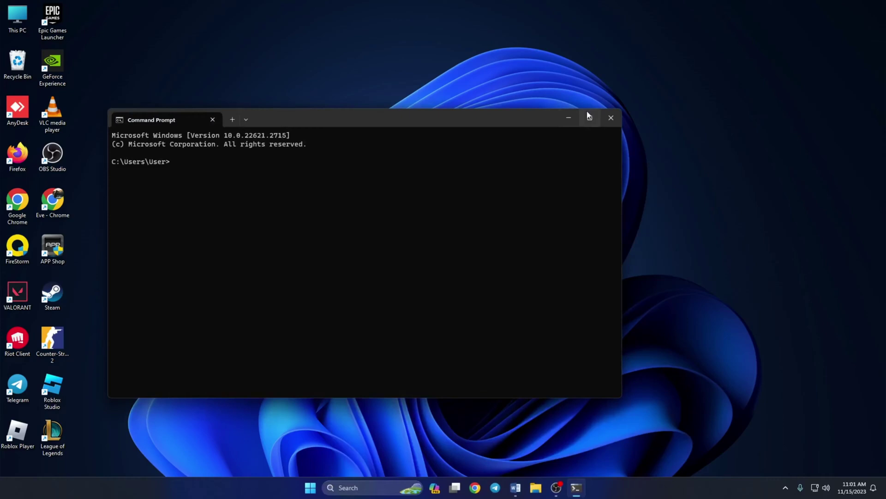
left_click(590, 117)
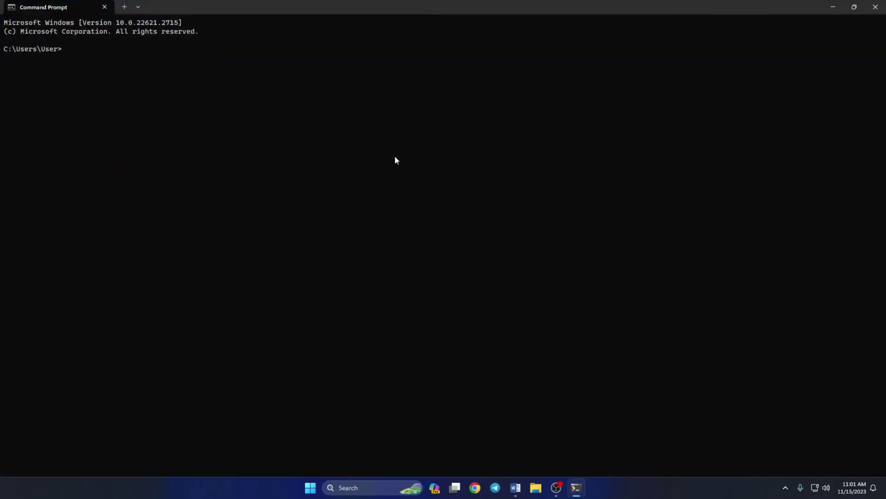
Ping 1.1.1.1 and highlight its round-trip summary, averaging about 1ms.
type("ping 1.1.1.1")
key("Return")
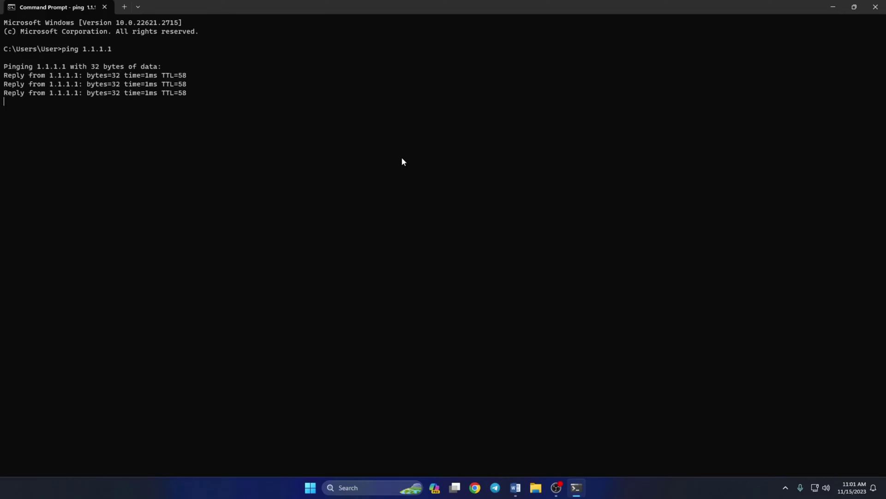
left_click_drag(17, 147, 209, 149)
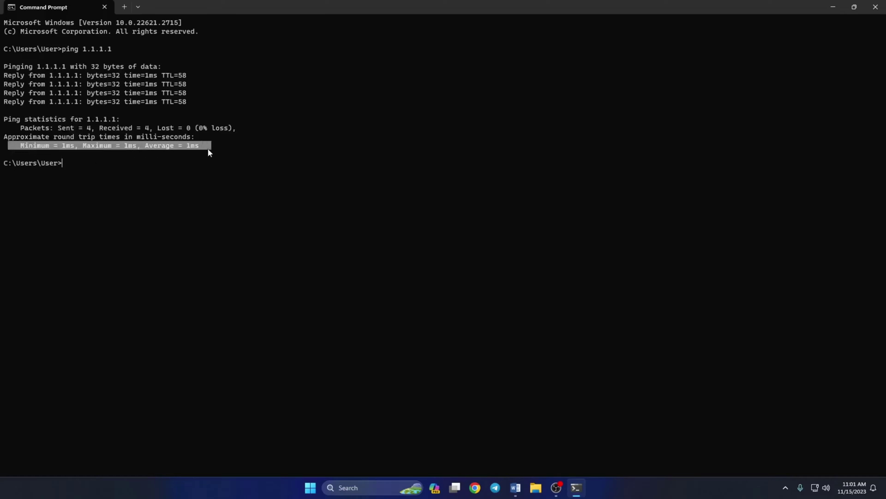
left_click(96, 167)
Ping 8.8.8.8 and highlight its round-trip summary, averaging about 42ms.
type("ping 8.8.8.8")
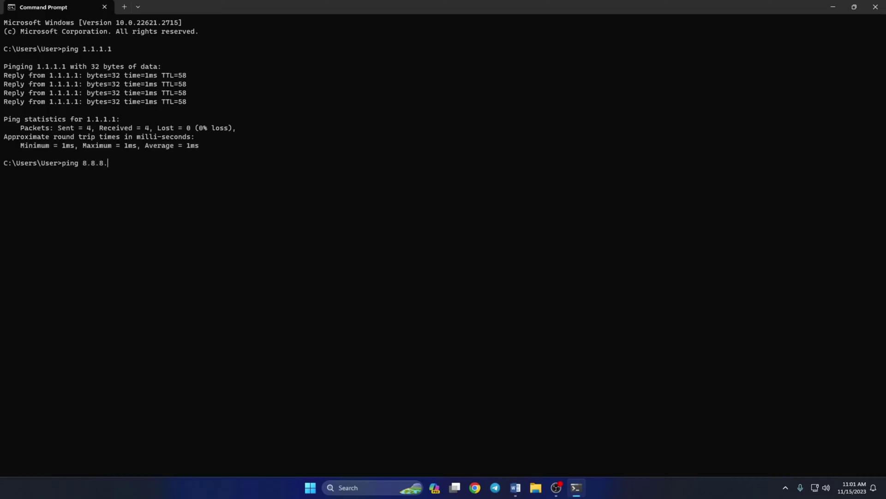
key("Return")
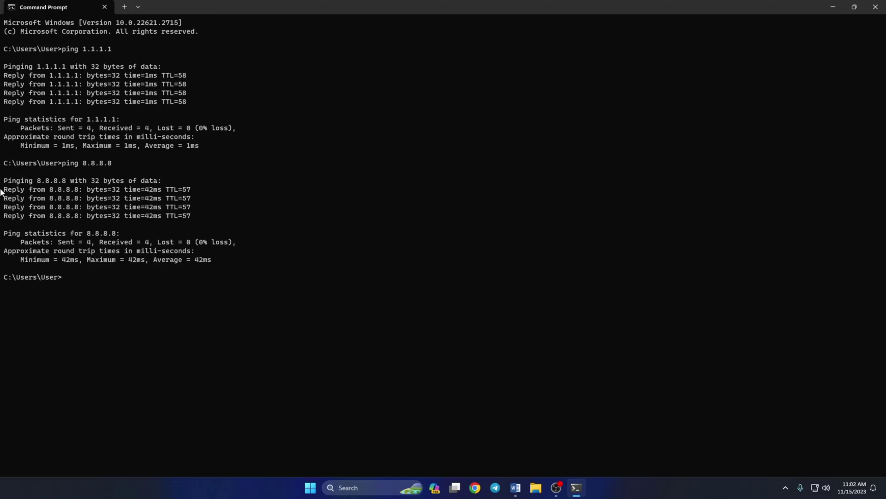
left_click_drag(16, 261, 217, 262)
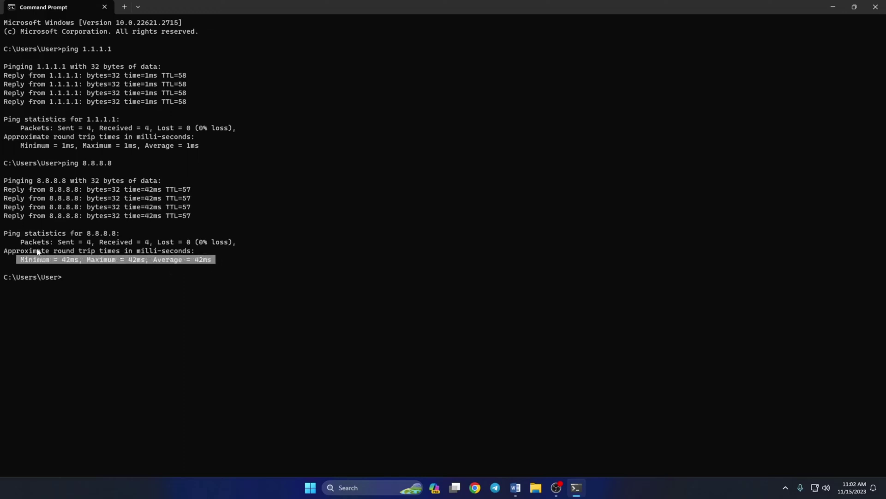
left_click(195, 186)
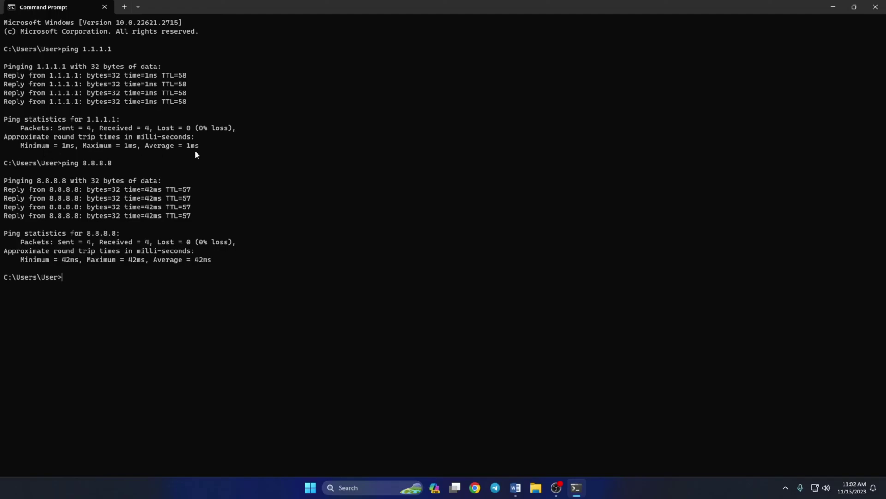
Edit the Ethernet DNS server assignment, switching it to Manual with IPv4 enabled.
key("super")
left_click(333, 224)
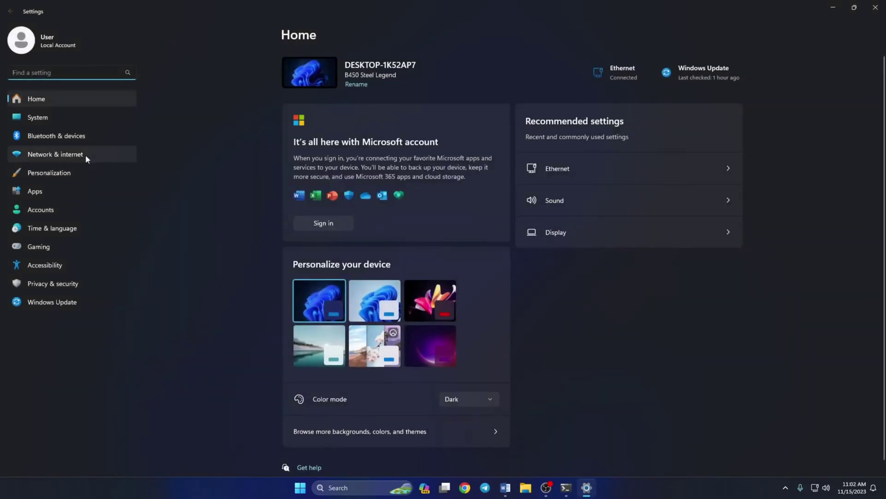
left_click(56, 155)
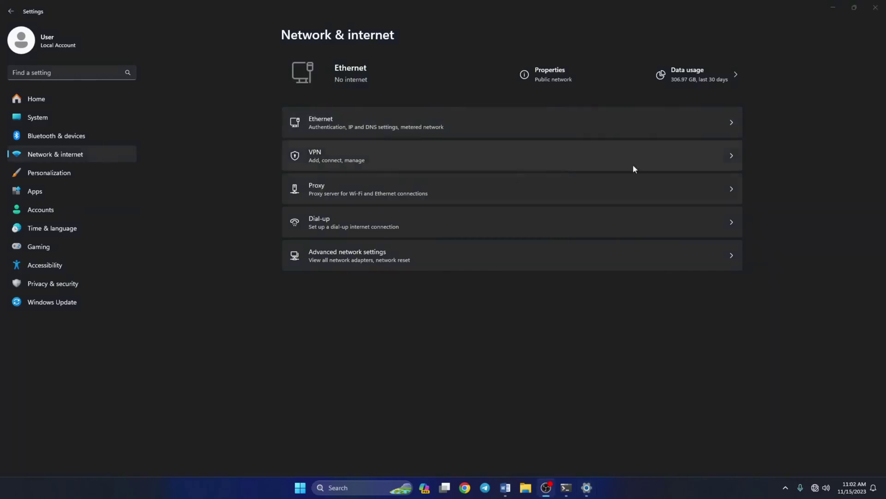
left_click(442, 126)
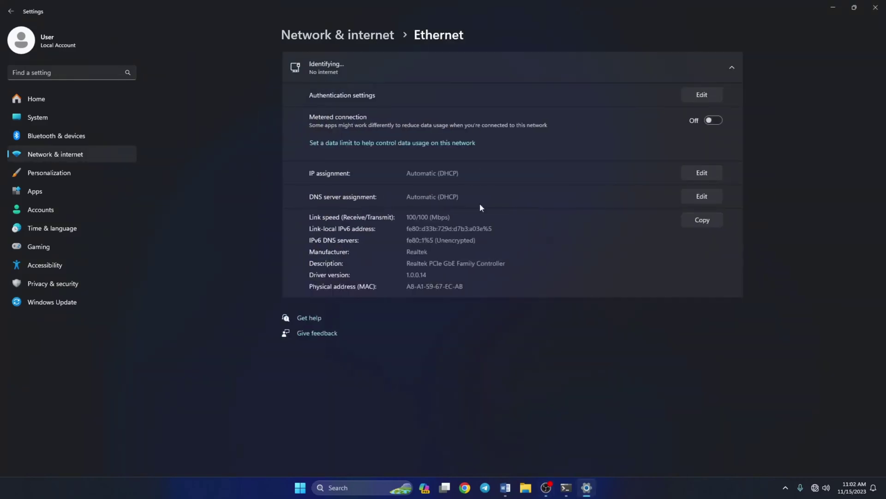
left_click(692, 197)
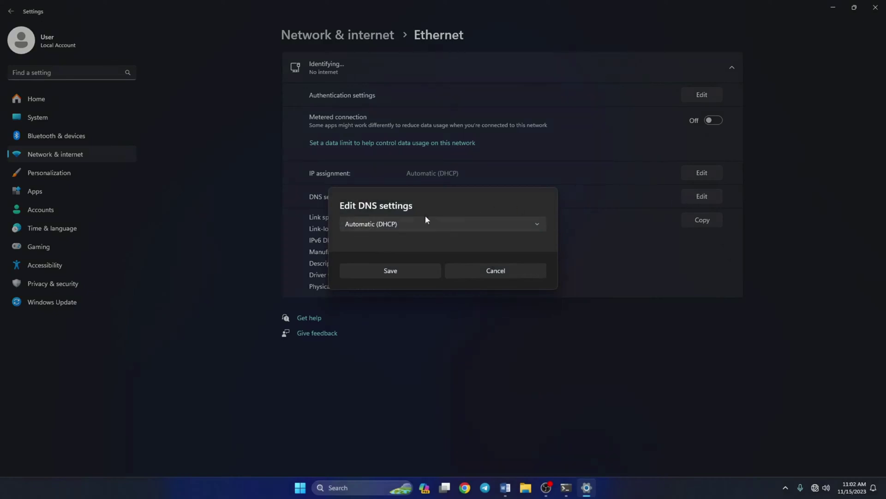
left_click(393, 226)
left_click(375, 243)
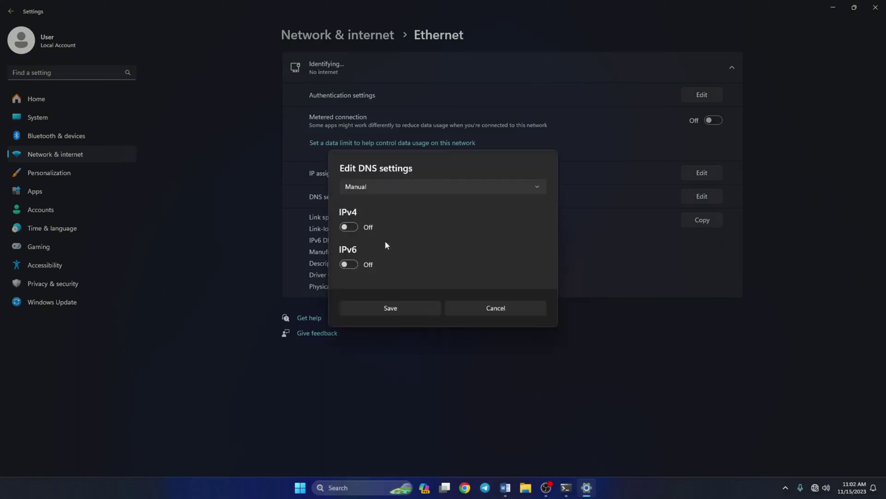
left_click(348, 226)
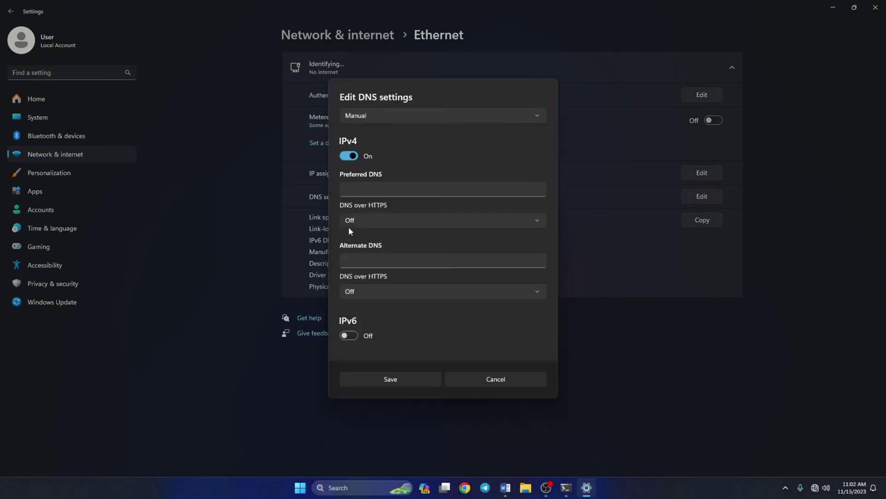
Enter 1.1.1.1 as preferred and 1.0.0.1 as alternate DNS.
left_click(381, 185)
type("1.1.1.1")
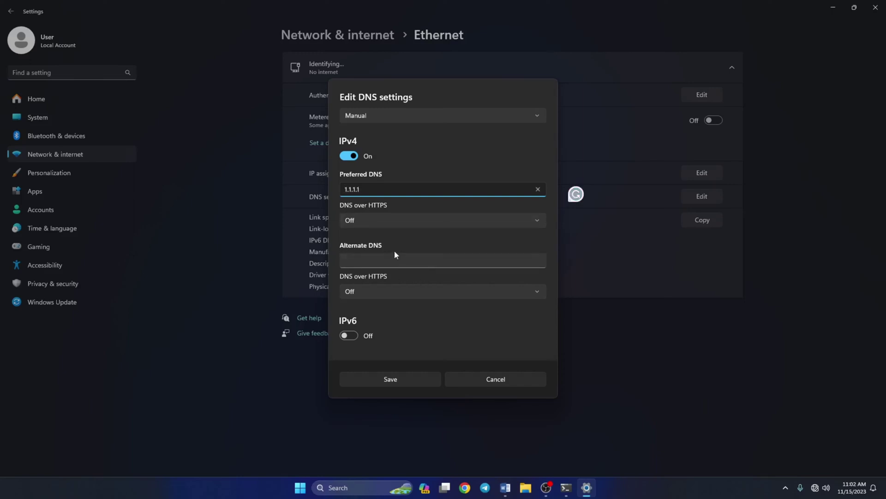
left_click(369, 262)
type("1.")
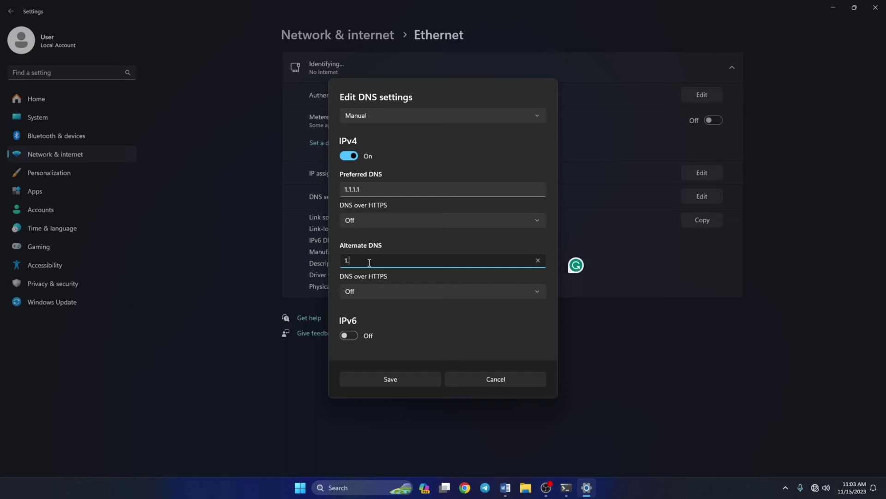
type("0.0.1")
Replace them with 8.8.8.8 preferred and 8.8.4.4 alternate DNS, and save.
double_click(393, 189)
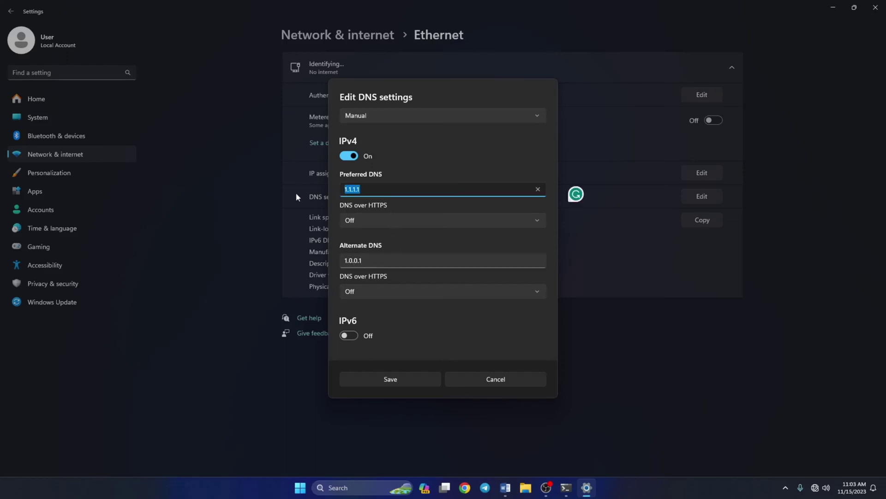
type("8.8.8.8")
double_click(371, 261)
type("8.8")
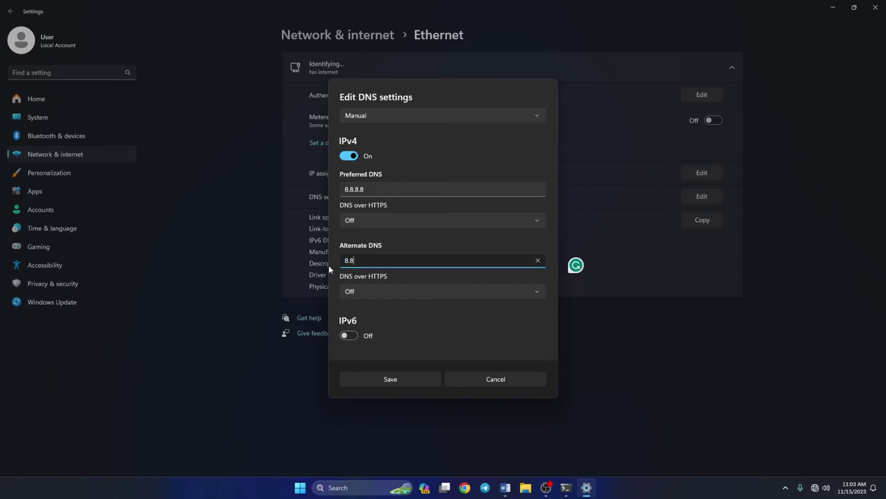
type(".4.4")
left_click(389, 381)
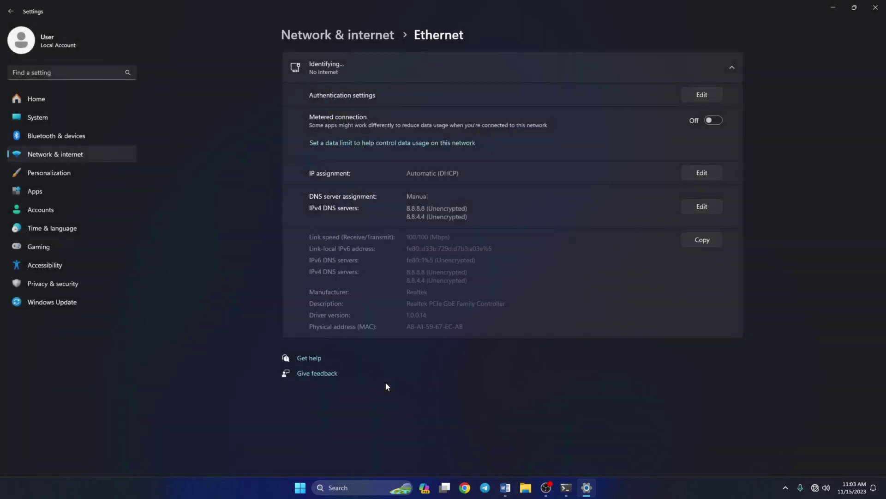
Close Settings and Command Prompt, then launch a maximized Command Prompt as administrator.
left_click(874, 6)
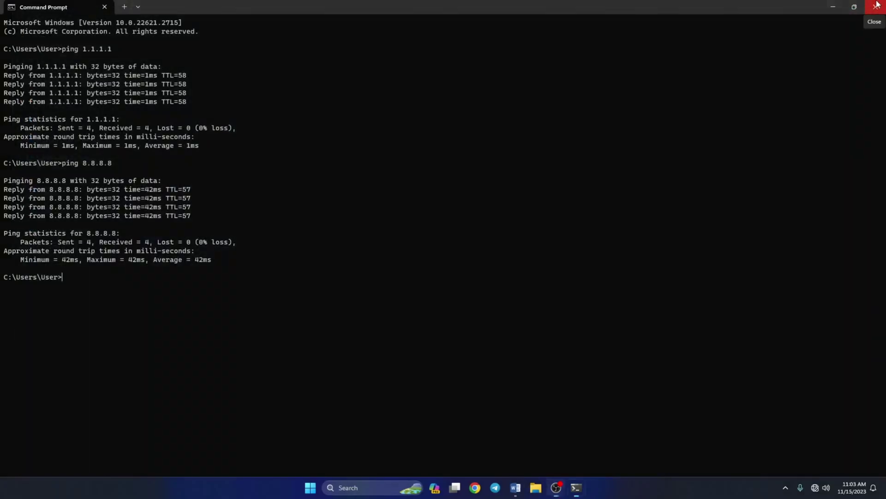
left_click(874, 5)
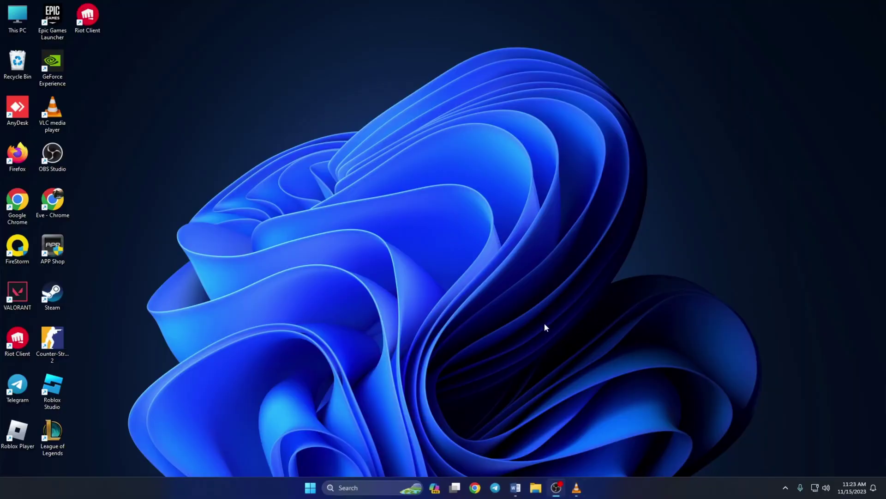
left_click(382, 482)
type("cmd")
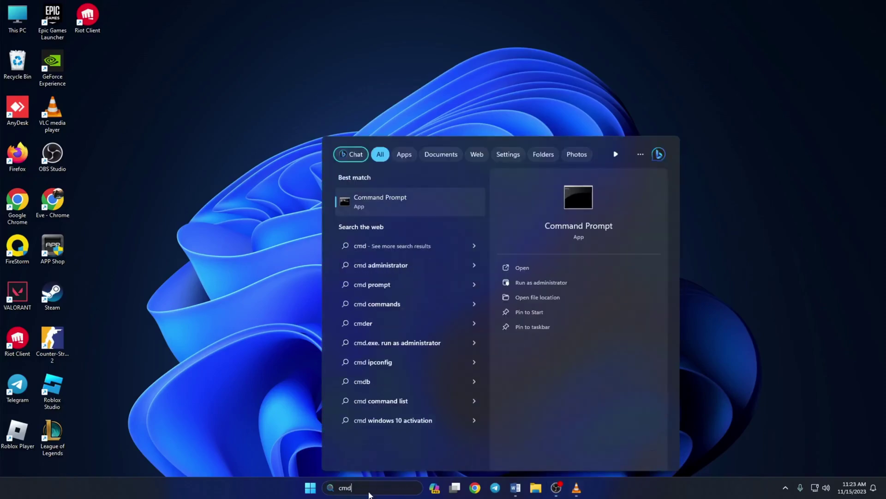
right_click(389, 200)
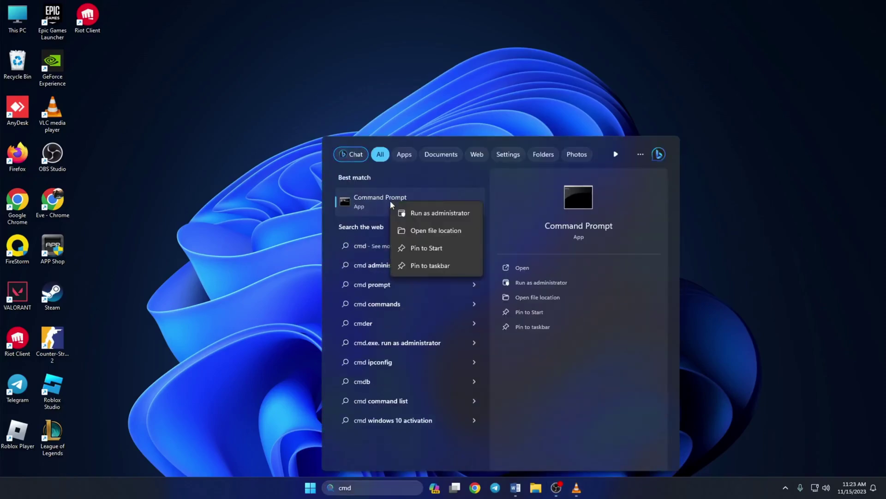
left_click(449, 215)
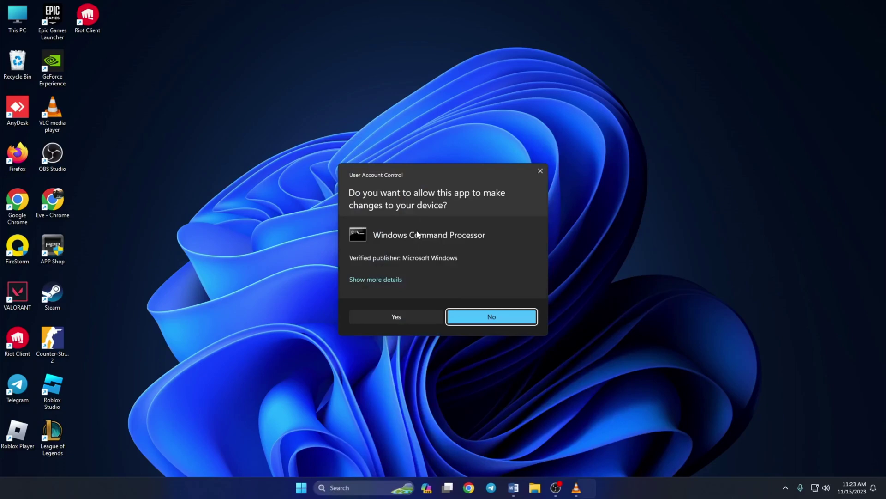
left_click(393, 317)
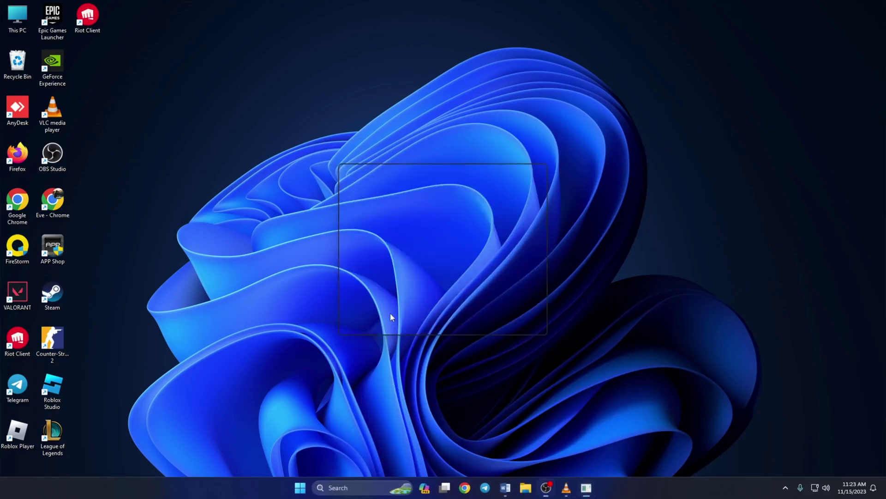
double_click(468, 65)
left_click(406, 147)
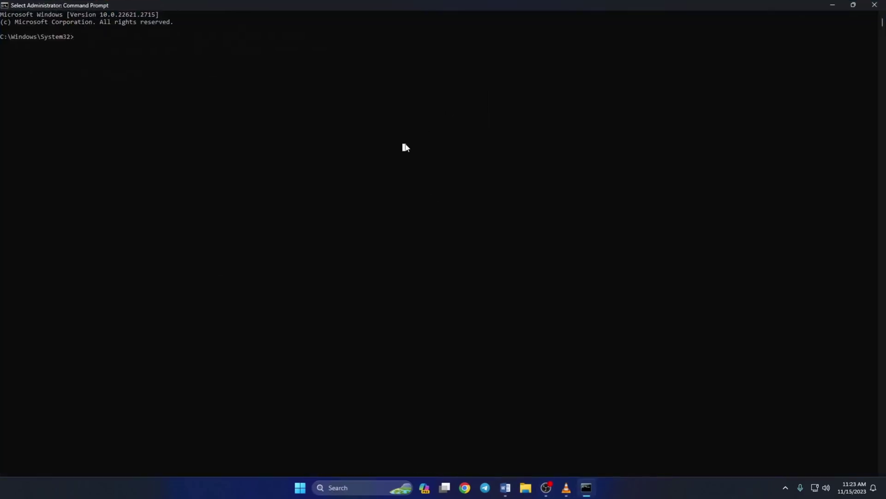
Reset TCP/IP (logging to C:\reset.log.txt) and Winsock, then flush the DNS cache.
type("netsh int ip")
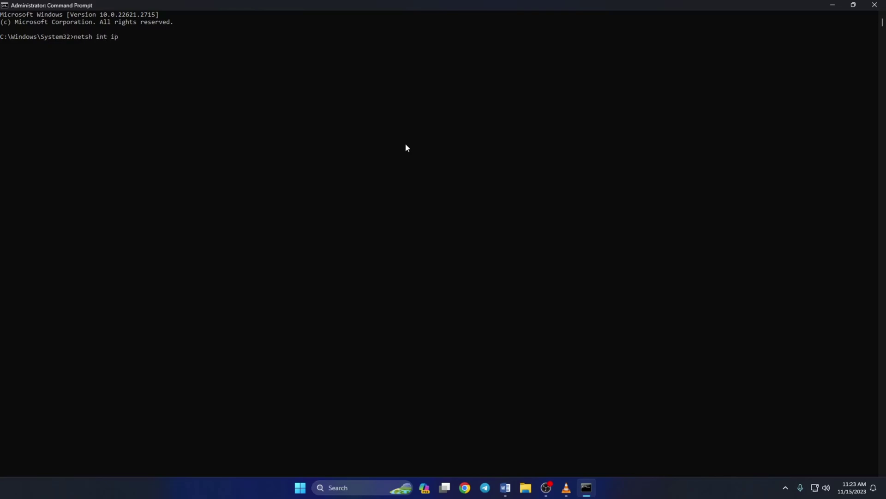
type(" reset C:\\reset.log.txt")
key("Return")
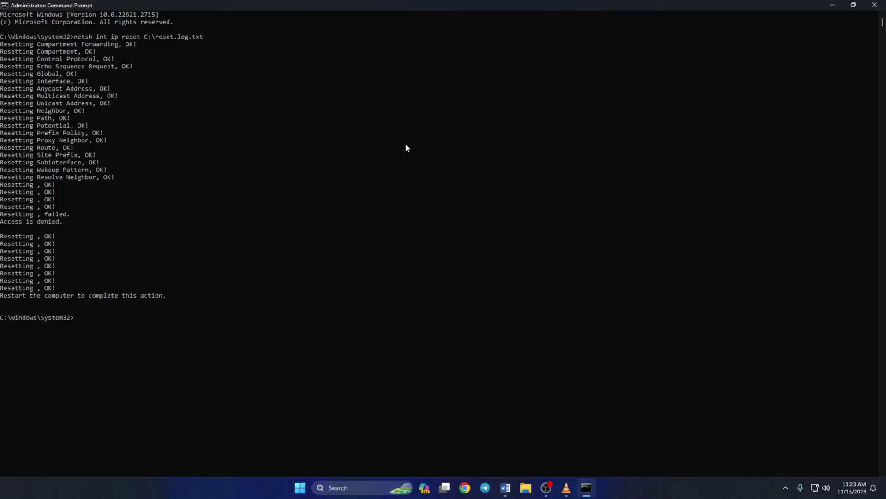
type("netsh winsock reset")
key("Return")
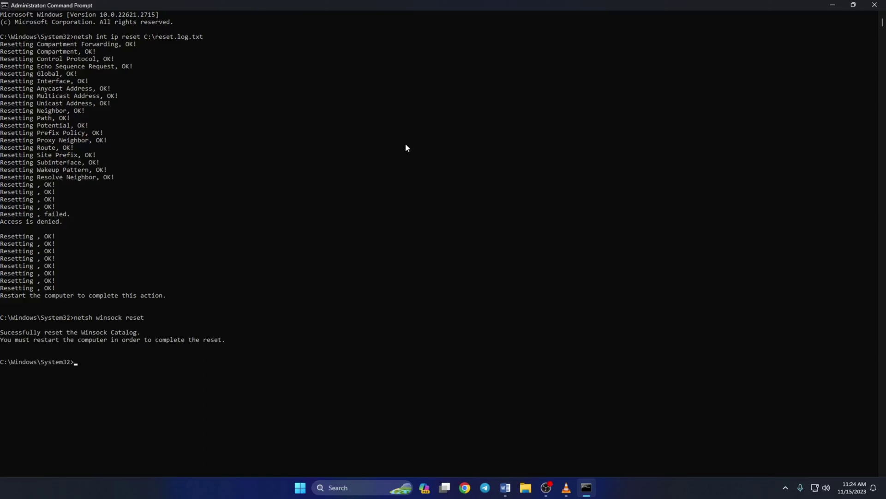
type("ipconfig /flushdns")
key("Return")
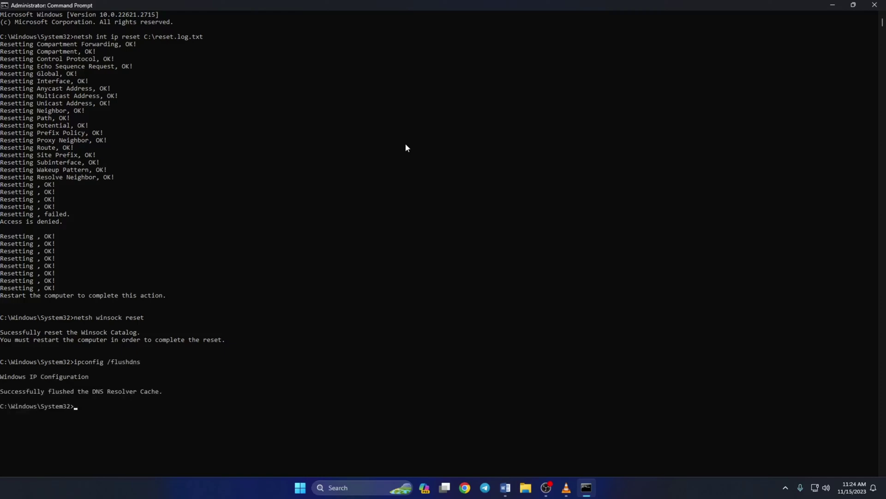
left_click(875, 5)
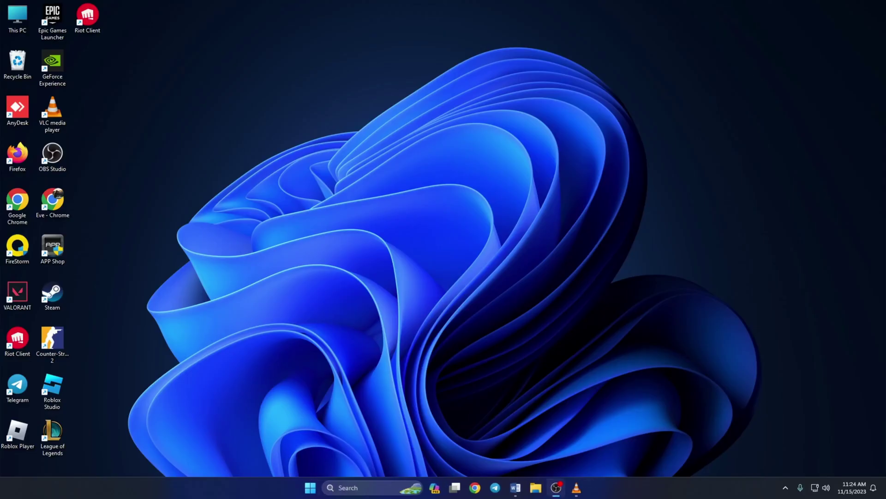
left_click(310, 487)
left_click(558, 456)
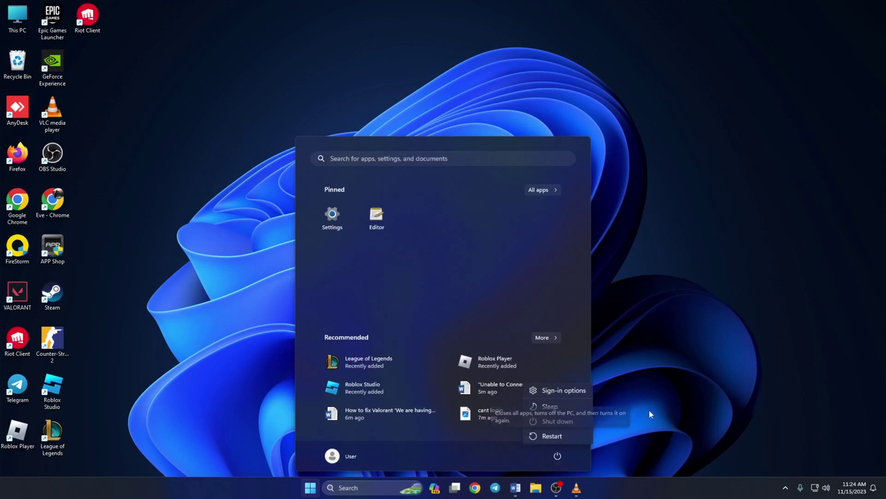
key("Escape")
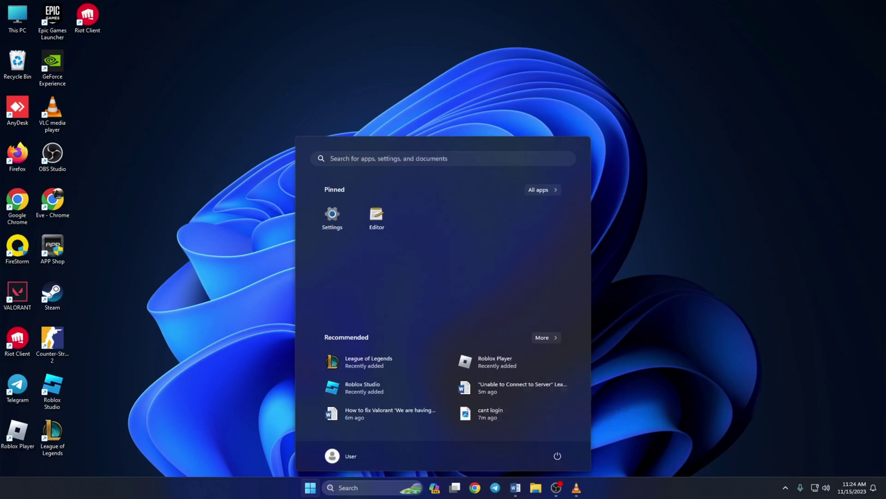
key("Escape")
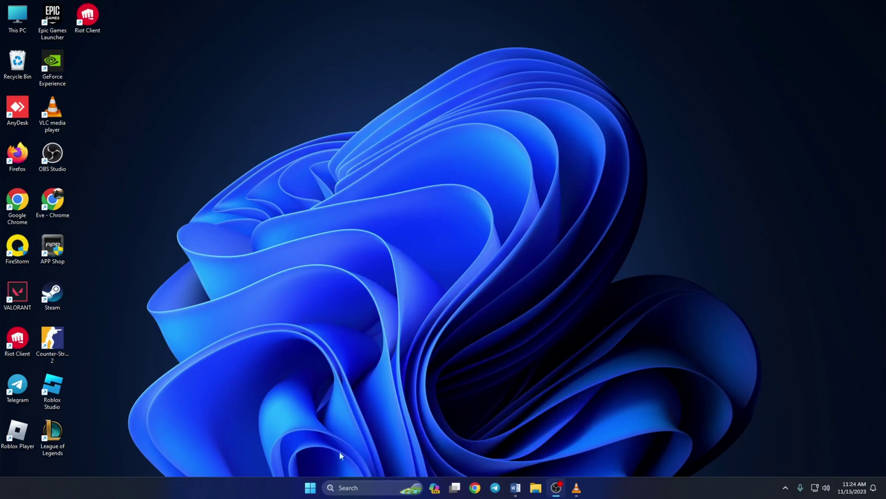
Run Network reset from Advanced network settings, confirm it, and dismiss the sign-out notice.
left_click(318, 487)
left_click(335, 212)
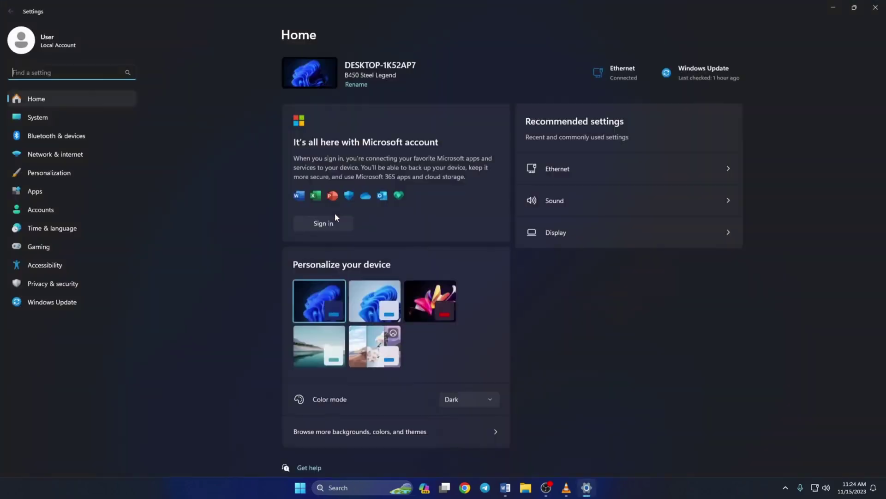
left_click(89, 157)
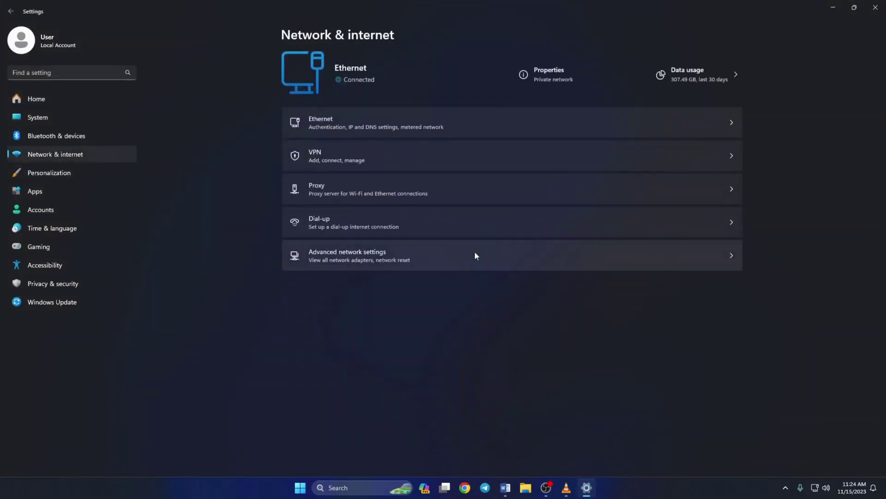
left_click(463, 255)
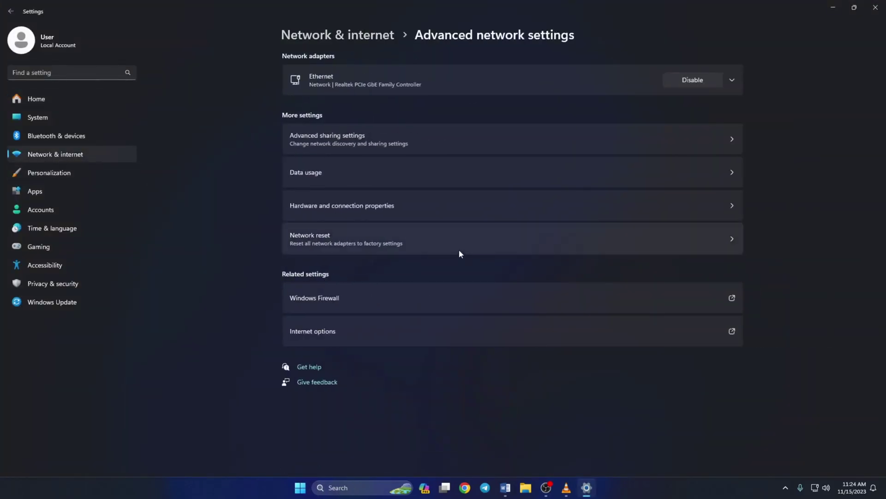
left_click(435, 241)
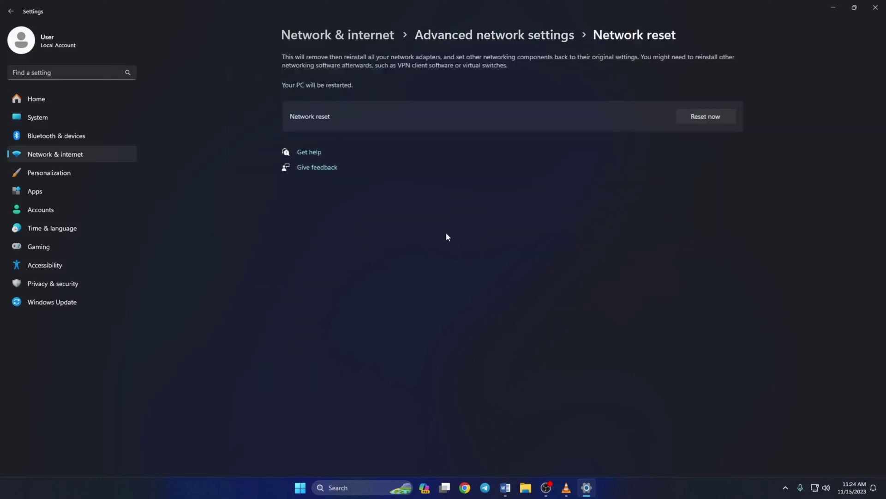
left_click(706, 121)
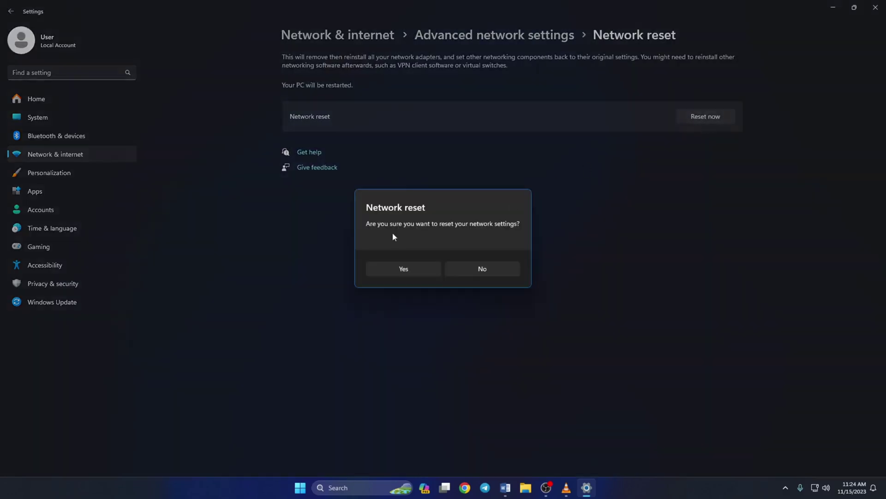
left_click(414, 268)
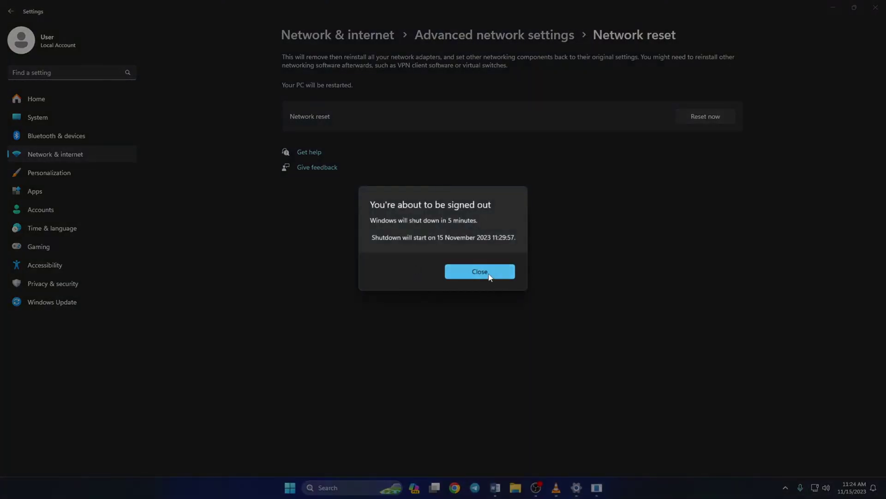
left_click(488, 273)
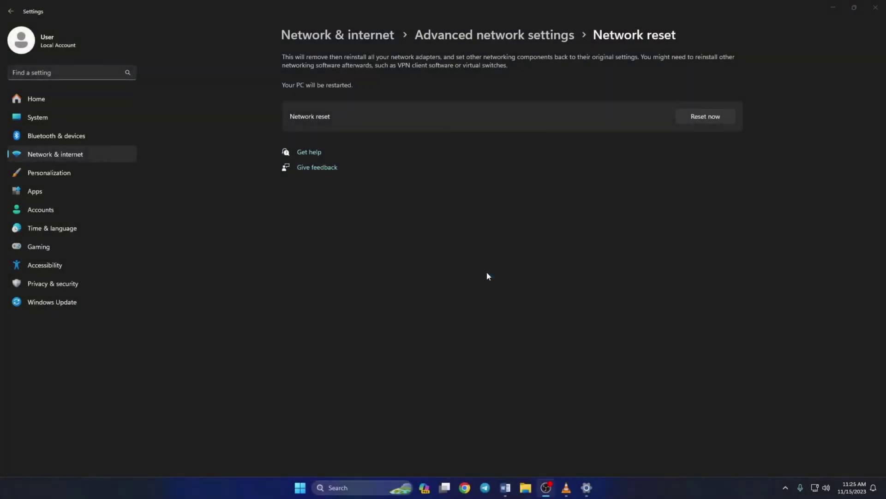
Show the Start menu power options, then dismiss them and the Start menu.
left_click(301, 487)
left_click(552, 457)
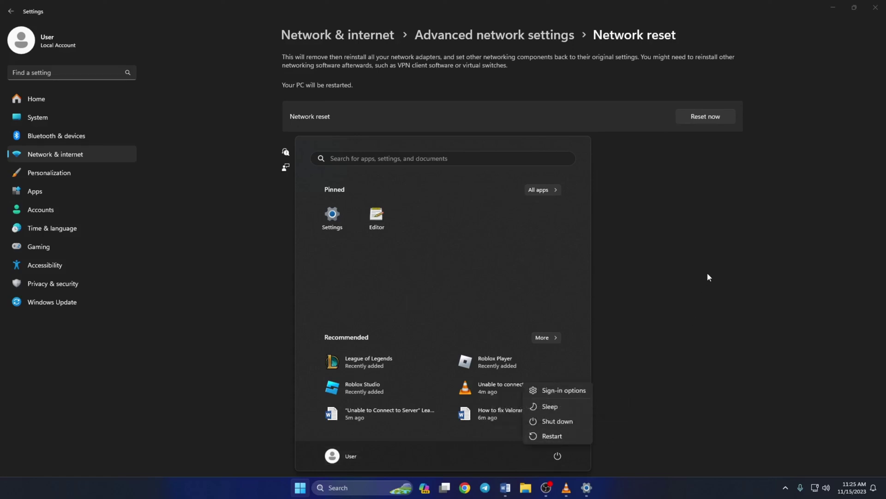
key("Escape")
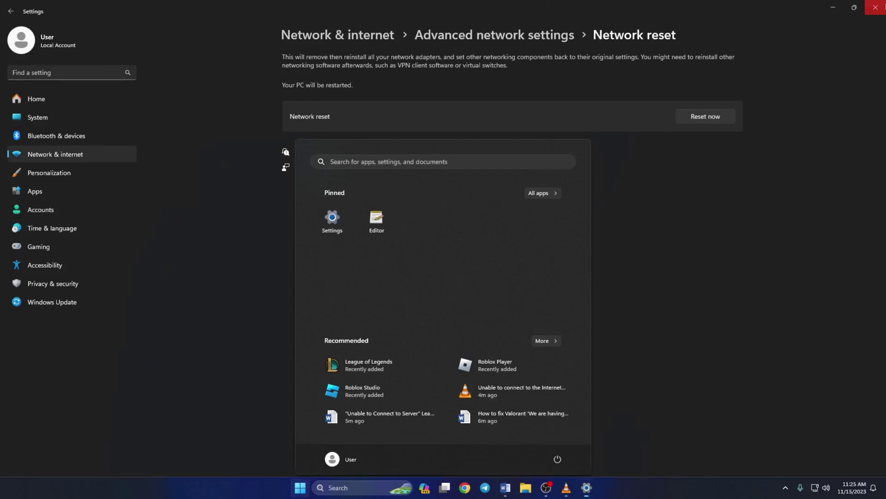
key("Escape")
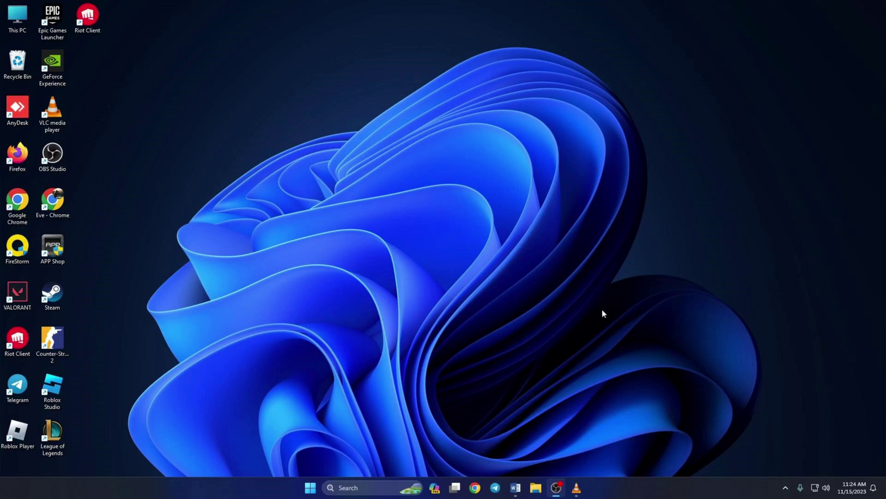